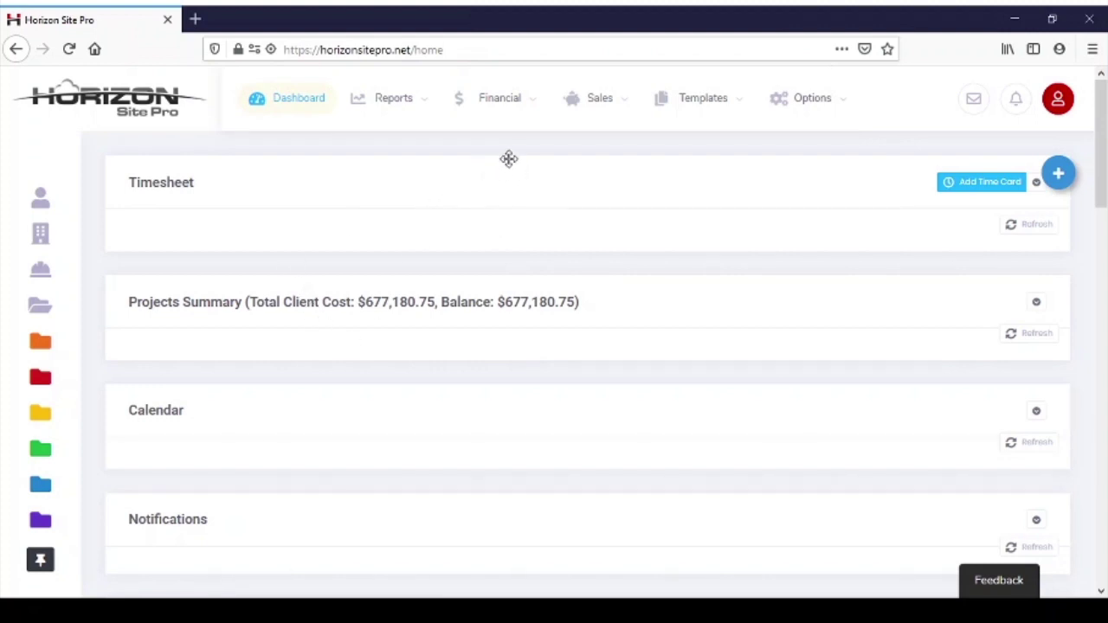
Open the overview of invoices for all projects and review it
left_click(524, 102)
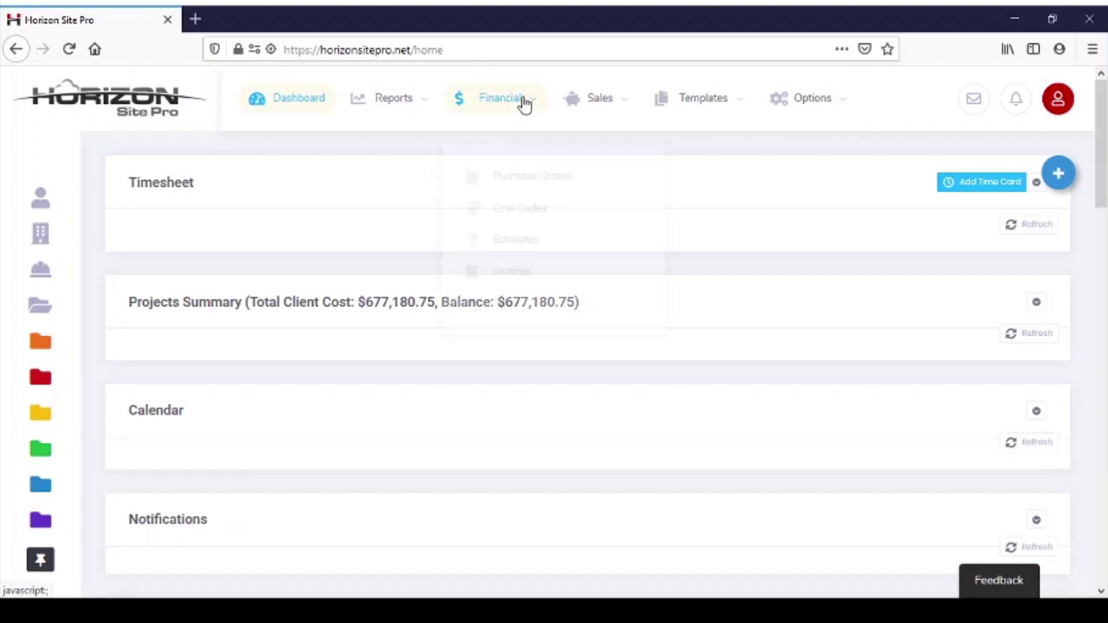
left_click(510, 267)
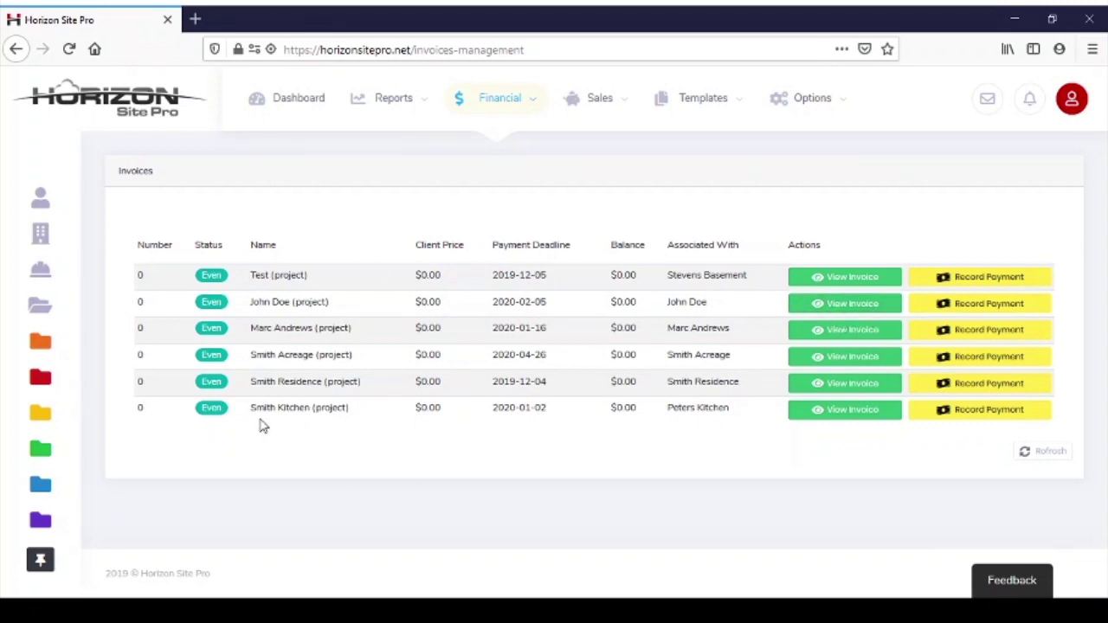
Open the Smith Acreage project's invoices and review its cost and balance details
left_click(86, 384)
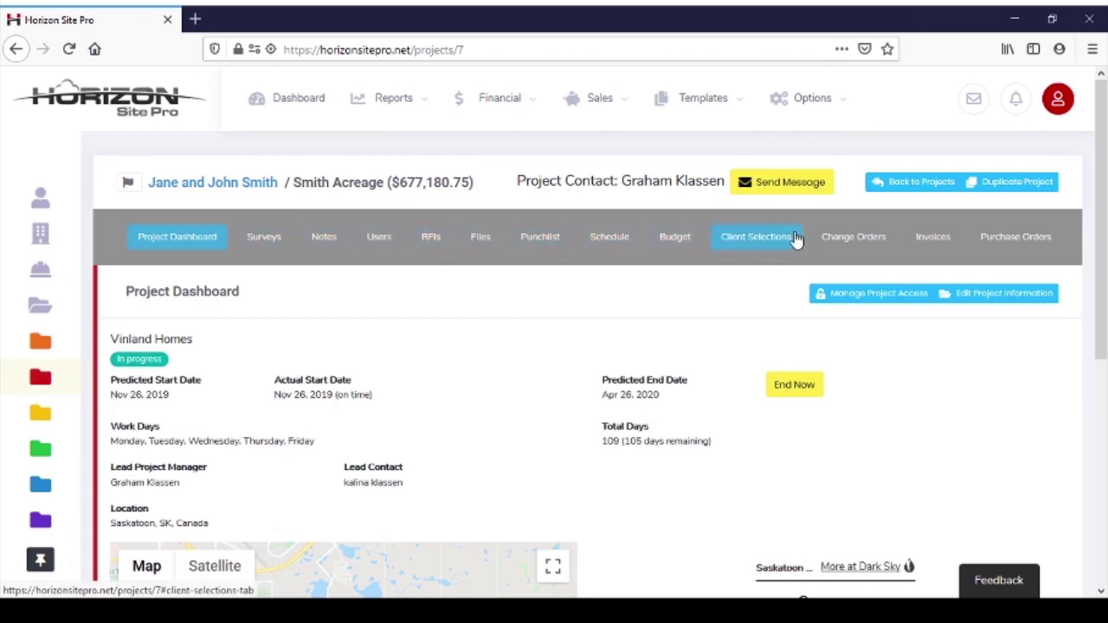
left_click(936, 242)
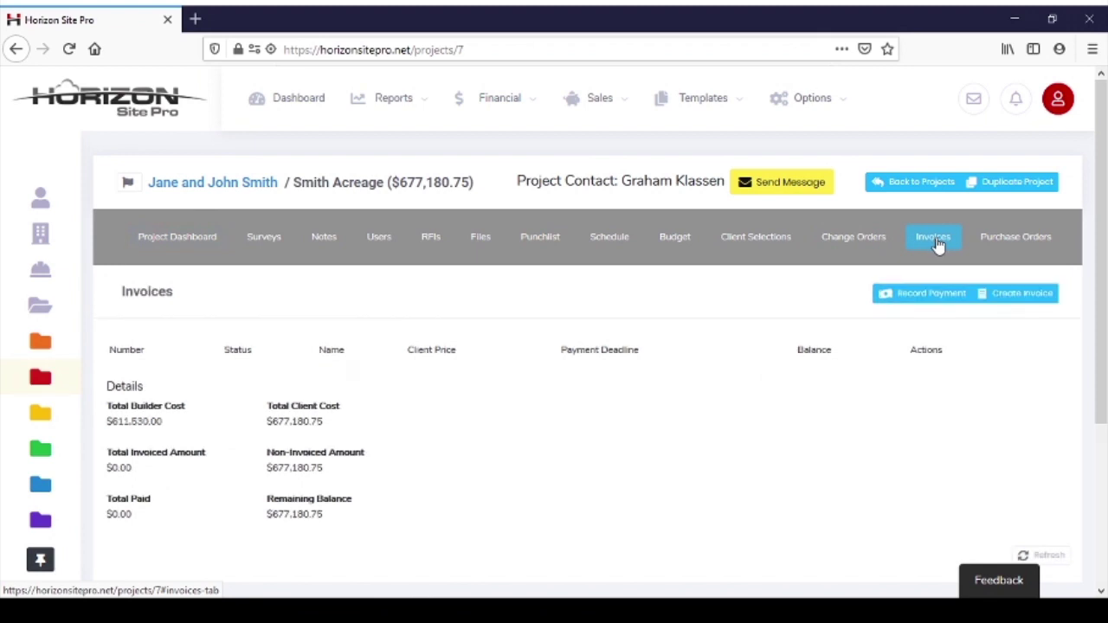
scroll(598, 347, "down", 2)
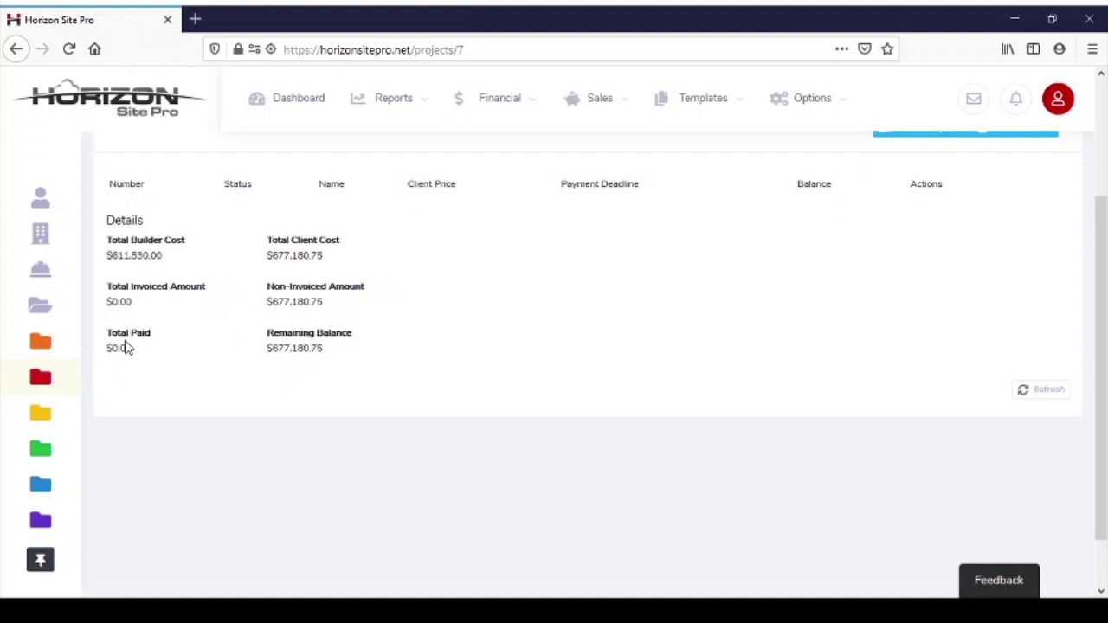
scroll(742, 358, "up", 3)
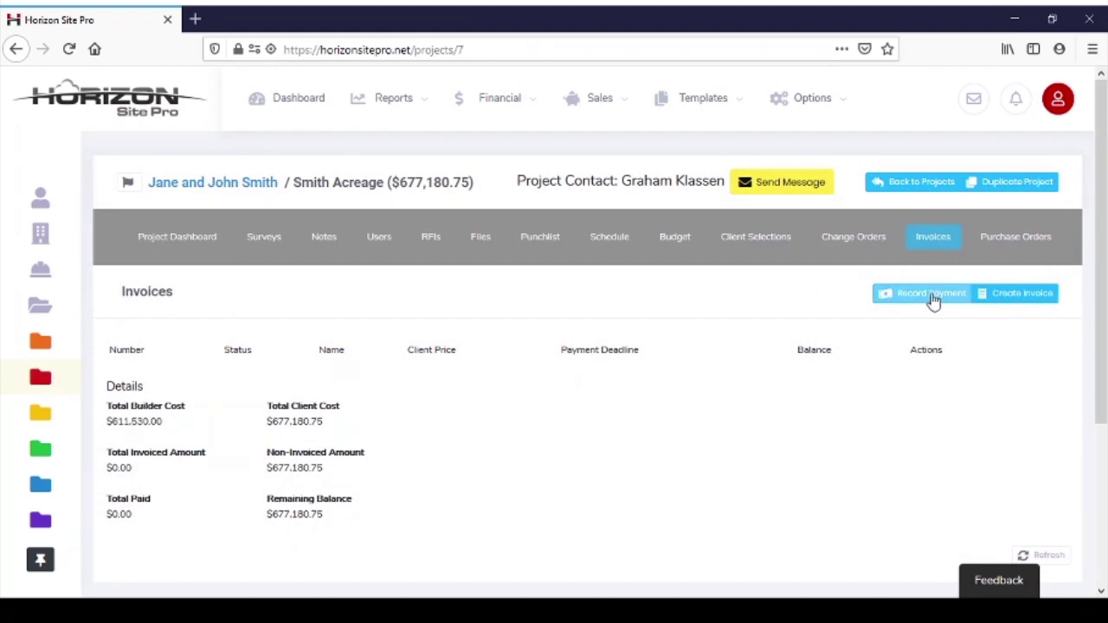
Examine the form for recording a payment or credit on the project, and close it without saving
left_click(933, 300)
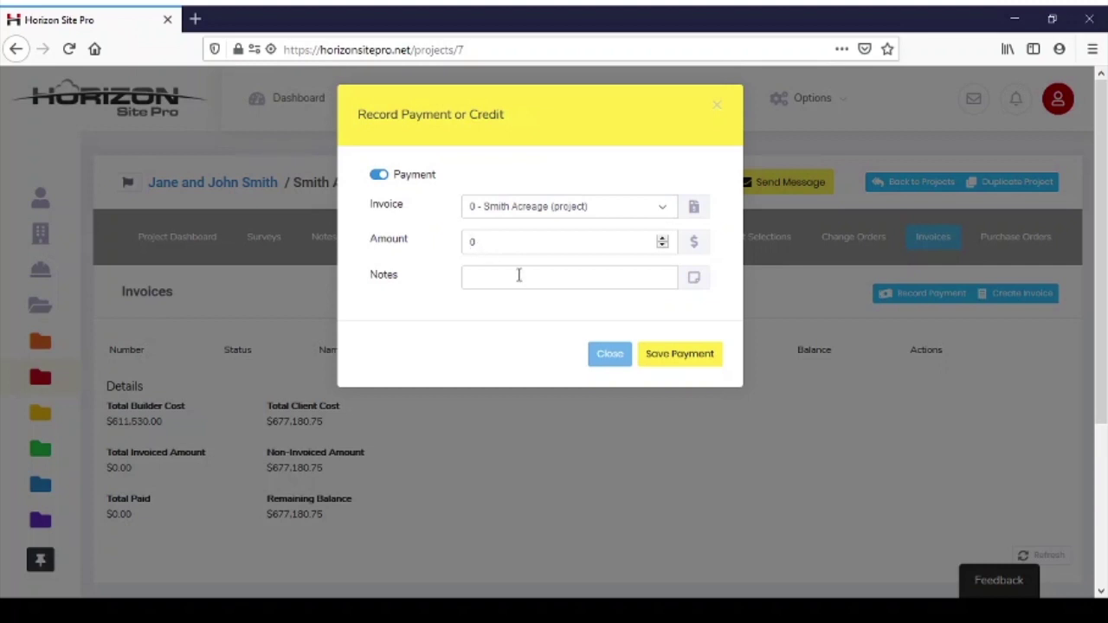
left_click(608, 357)
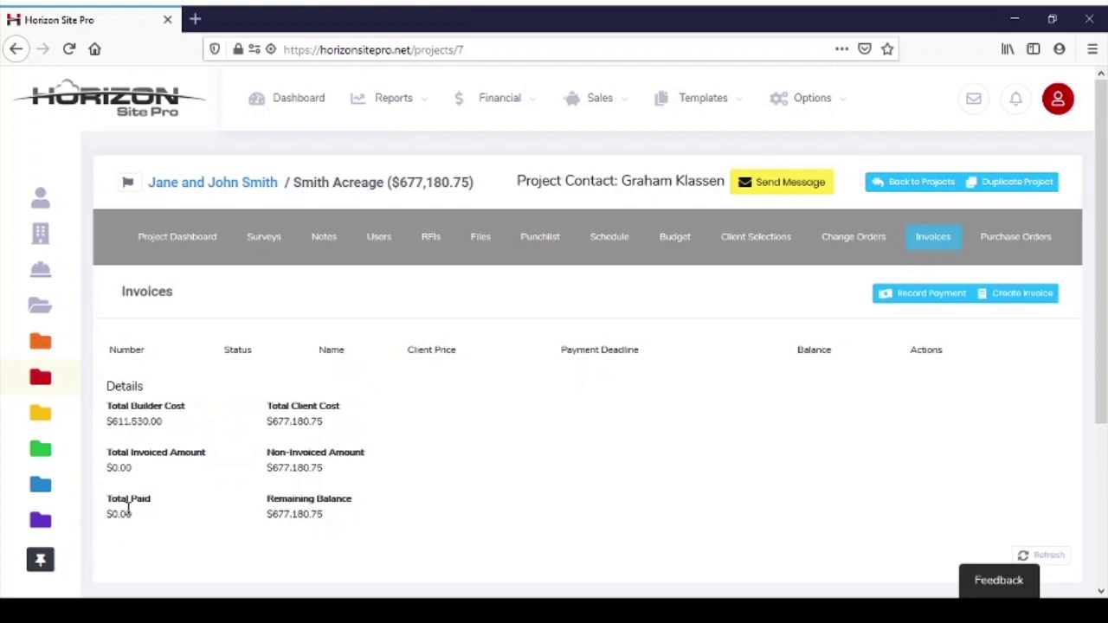
Start a new project invoice named Final with a payment deadline of Dec 6, 2019
left_click(1020, 296)
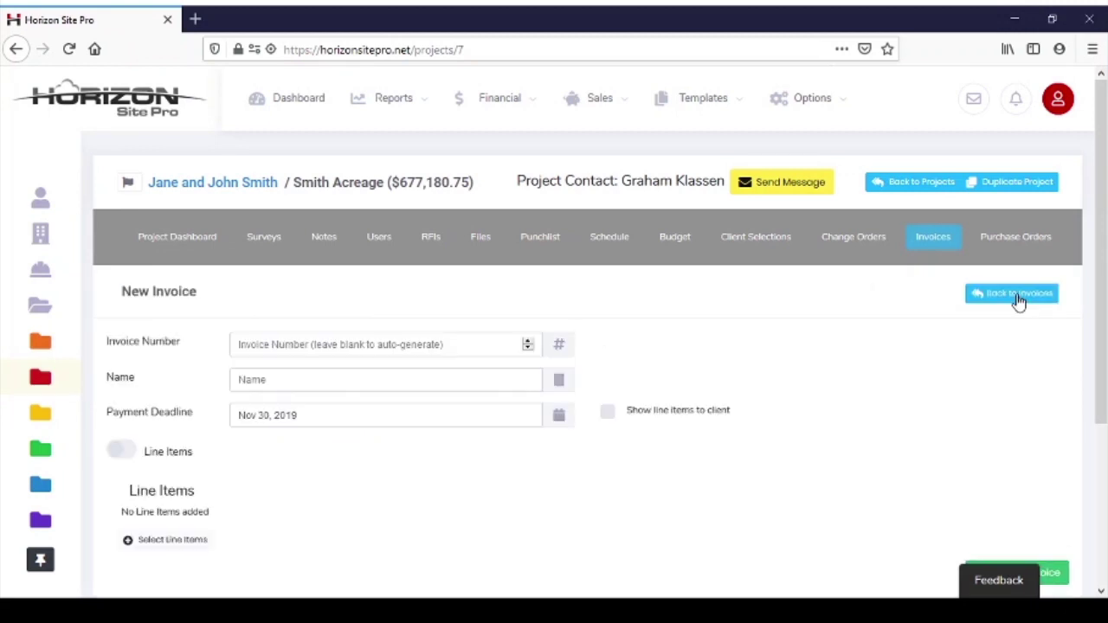
scroll(423, 322, "down", 2)
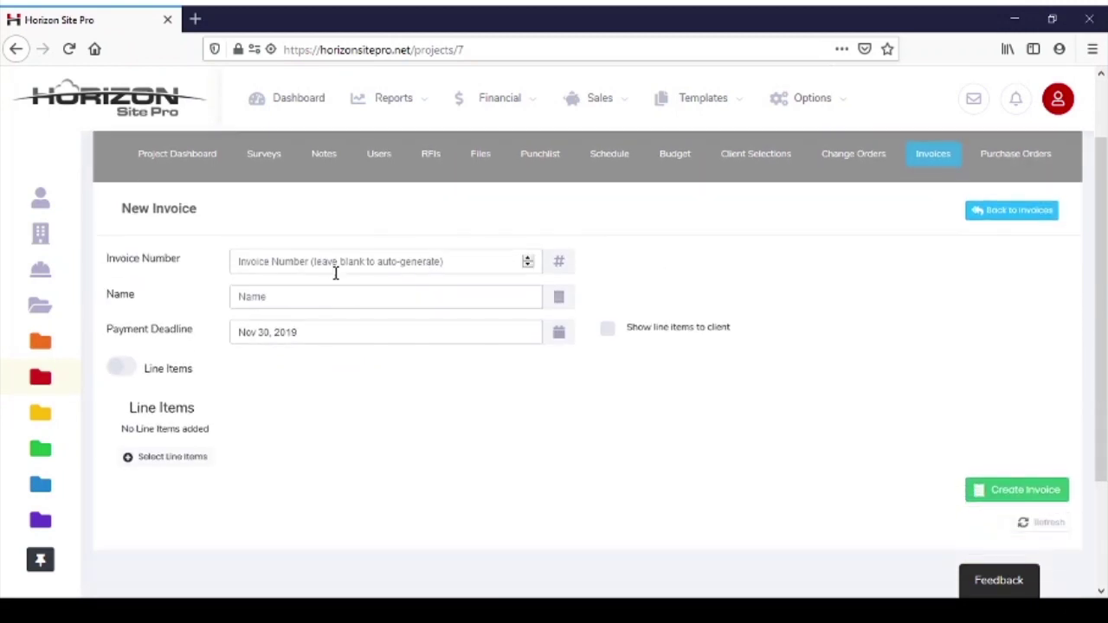
left_click(282, 297)
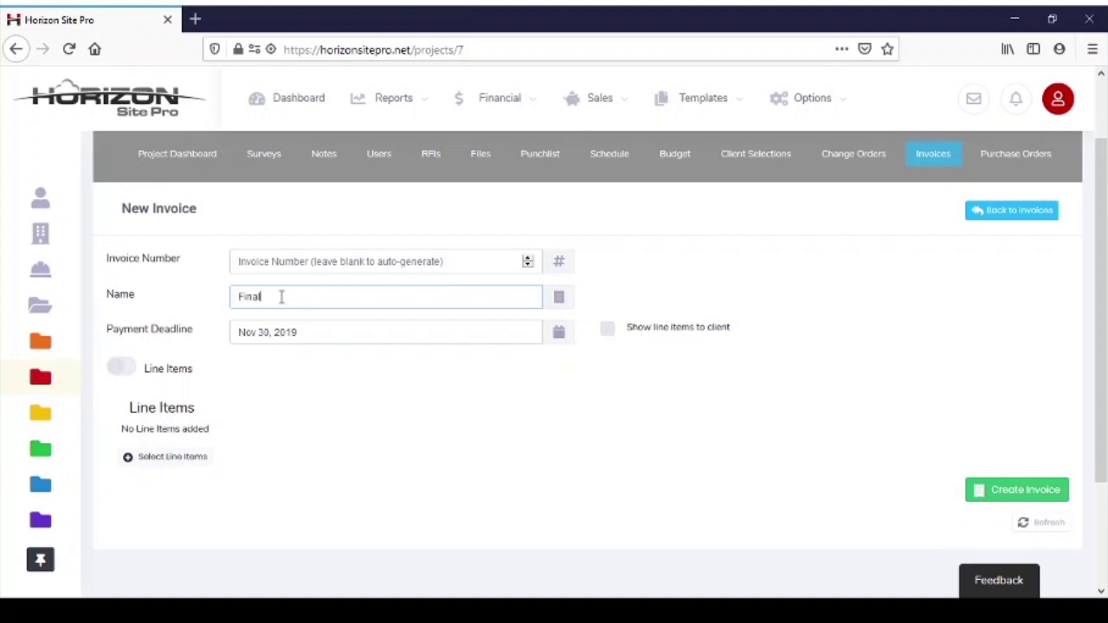
left_click(493, 335)
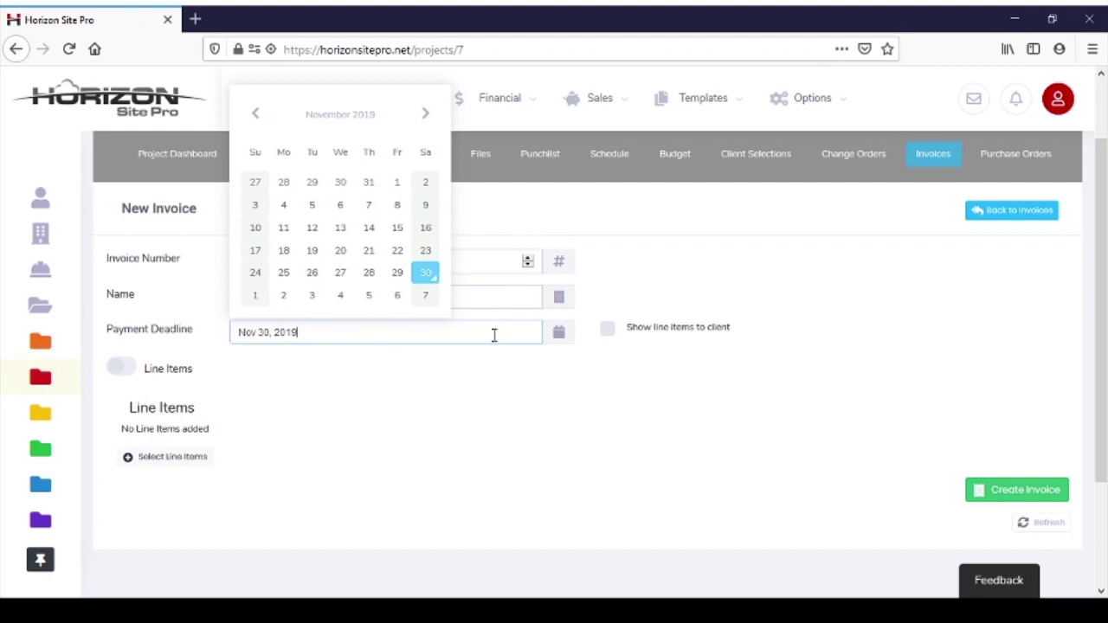
left_click(398, 297)
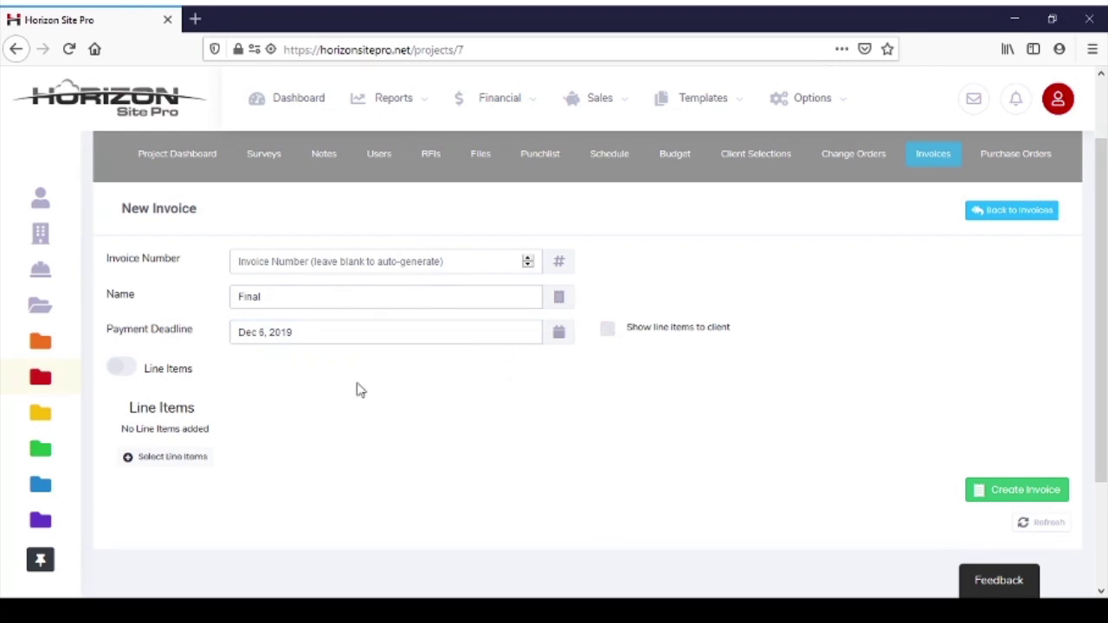
Try the flat fee option, check the remaining non-invoiced balance, and return the invoice to line items
left_click(125, 370)
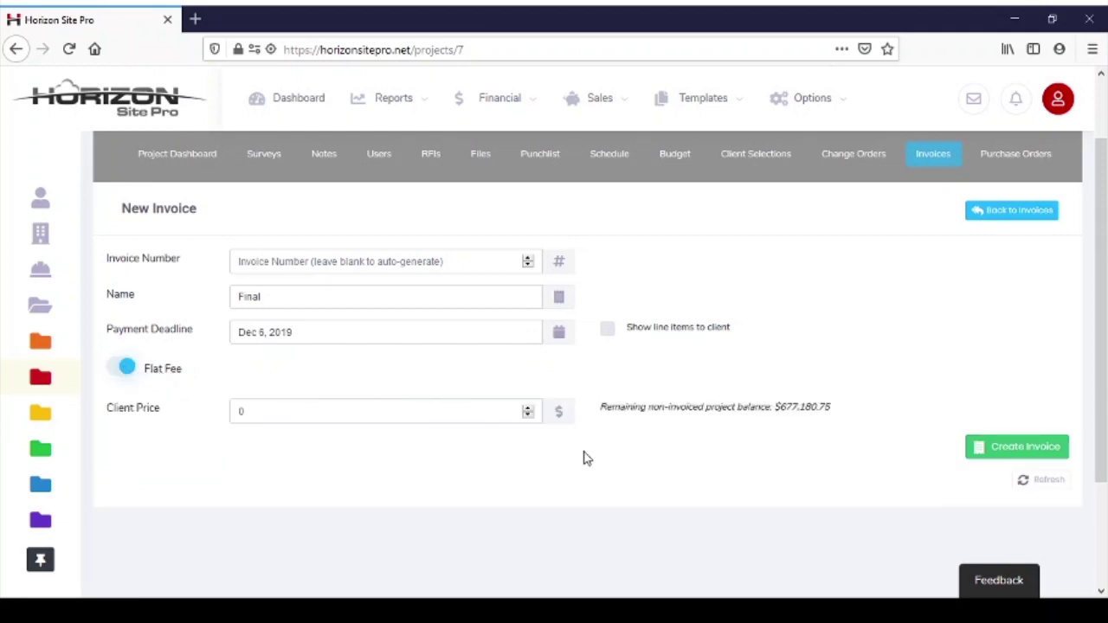
left_click_drag(782, 403, 836, 411)
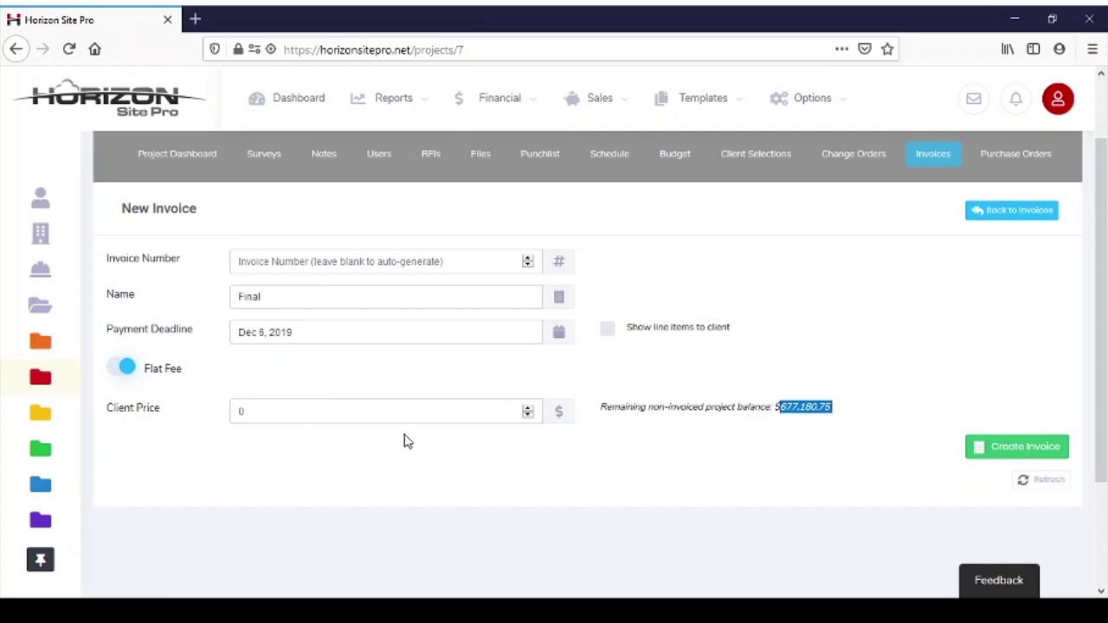
left_click(127, 369)
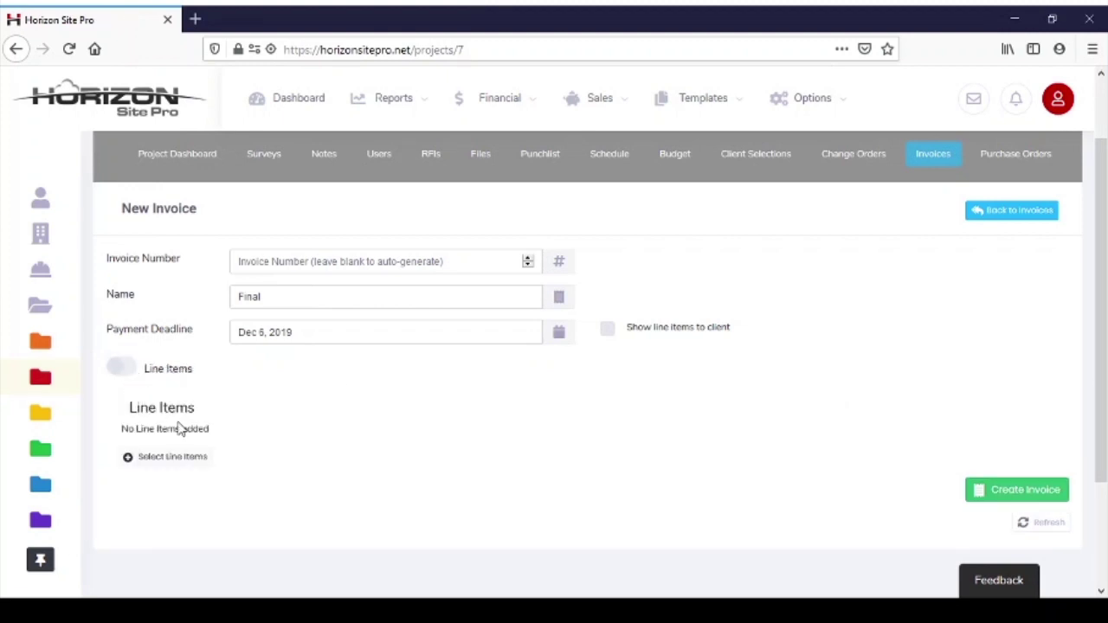
Create the invoice with the contract, Heated Garage, Plug and Tile Backsplash line items, shown to the client
left_click(608, 330)
left_click(163, 464)
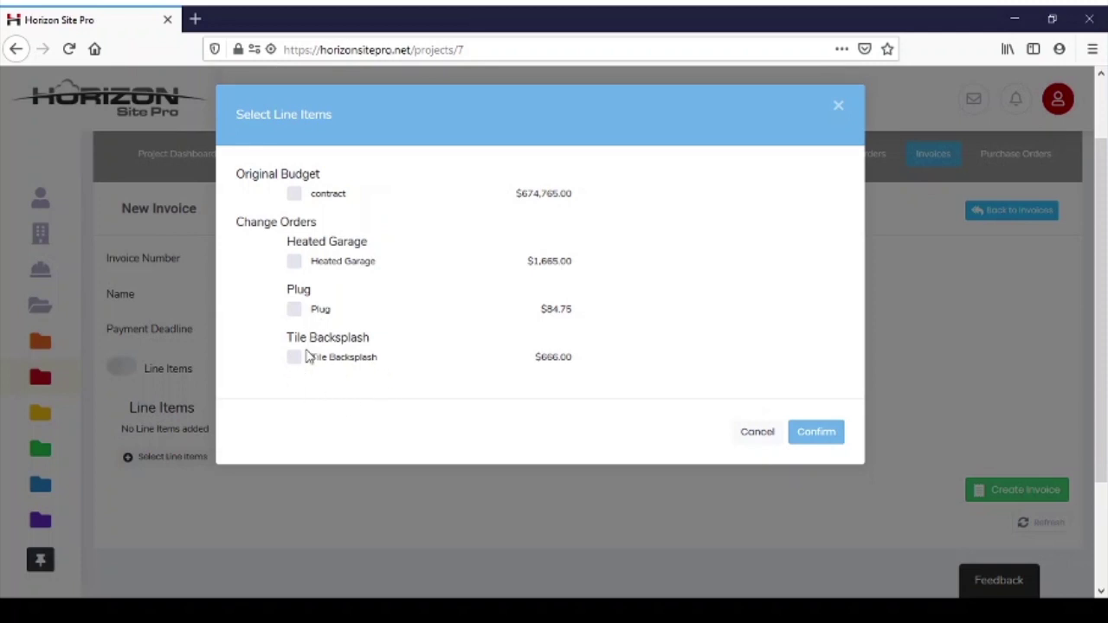
left_click(295, 195)
left_click(294, 261)
left_click(294, 309)
left_click(294, 361)
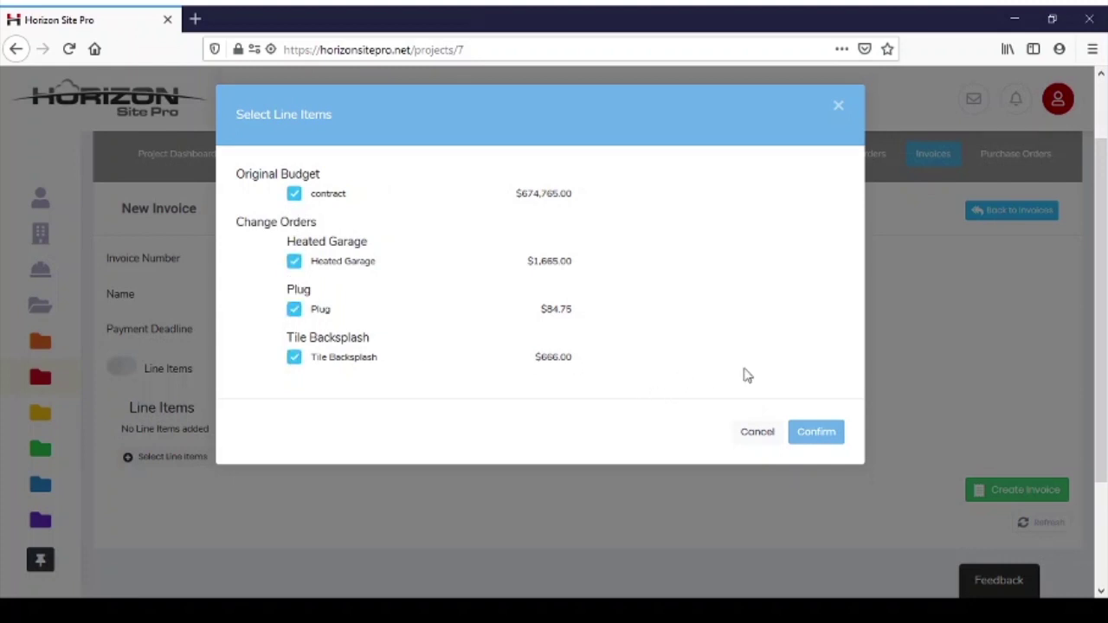
left_click(817, 435)
scroll(813, 431, "down", 4)
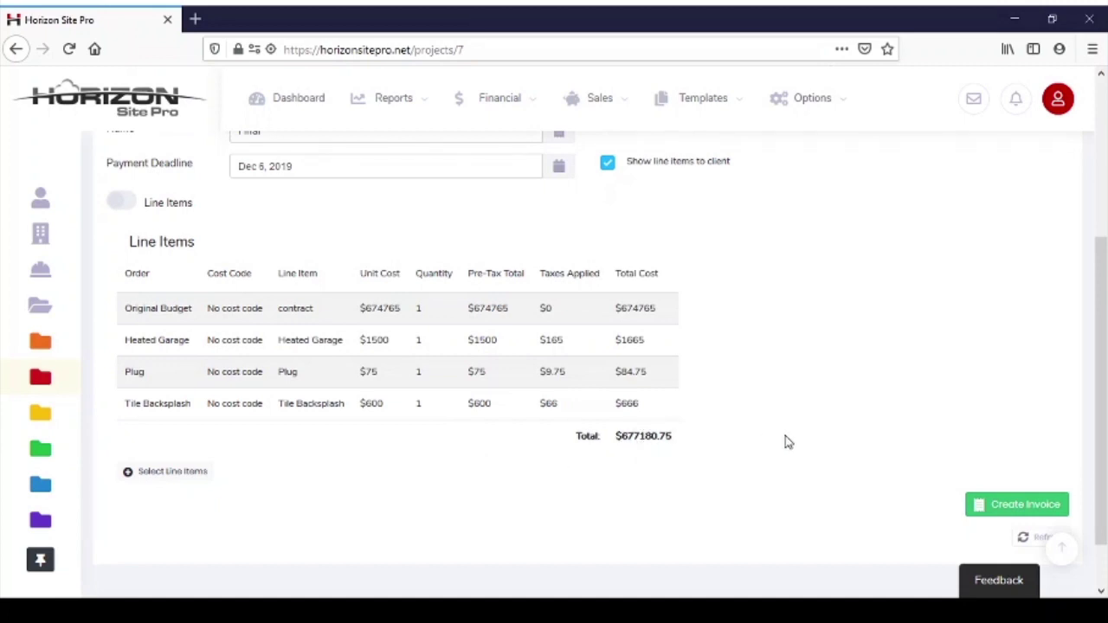
left_click(1020, 507)
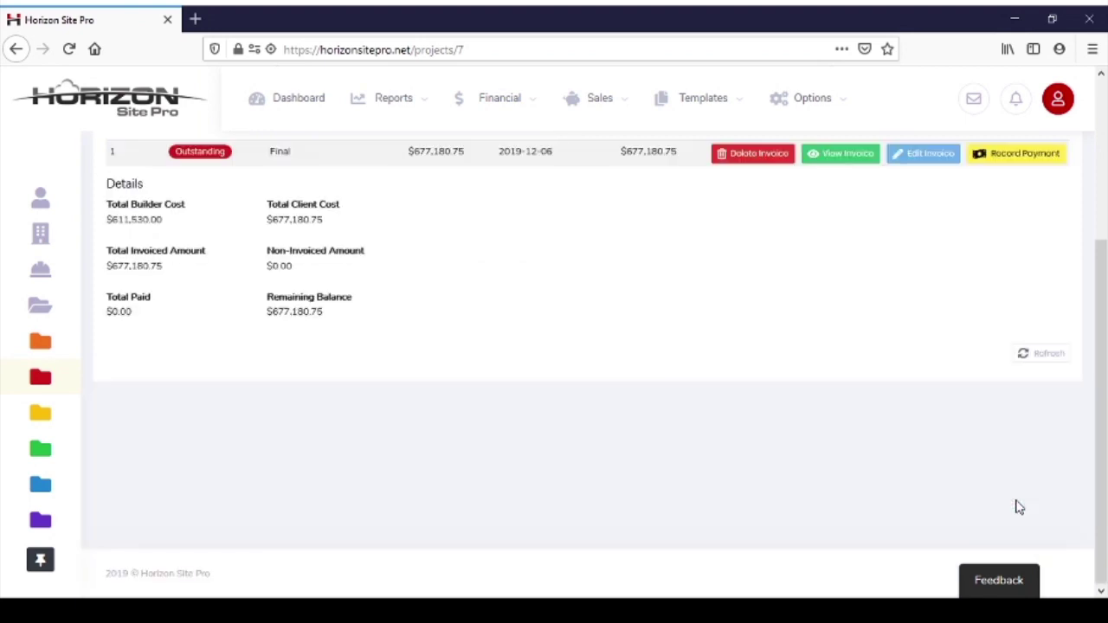
View the Final invoice, review its line items, details and payments, and return to the invoice list
scroll(589, 411, "up", 4)
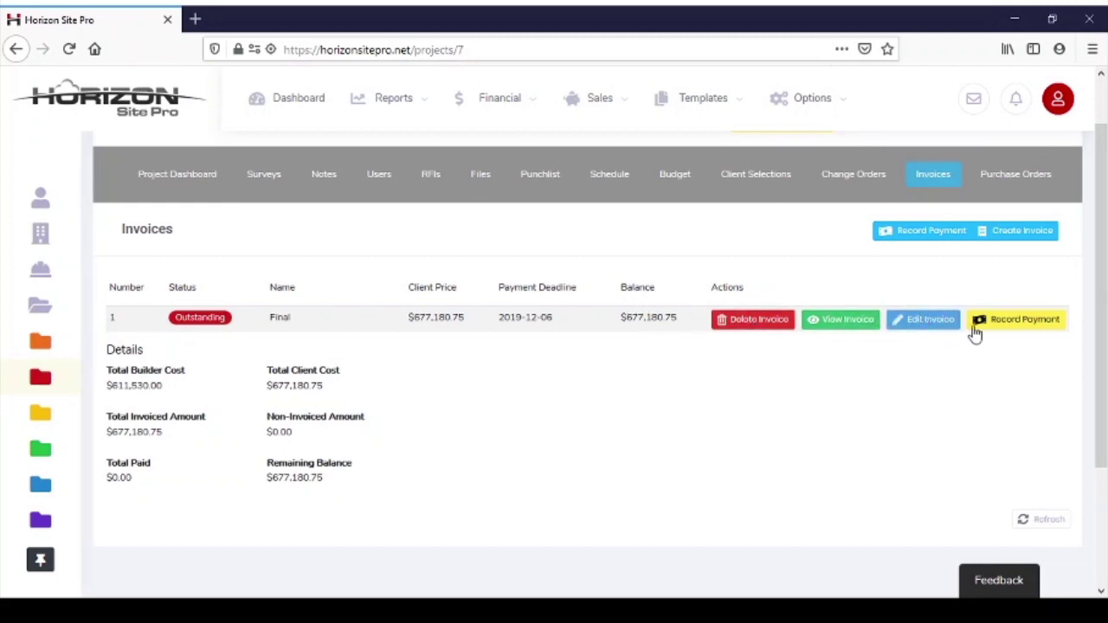
left_click(840, 322)
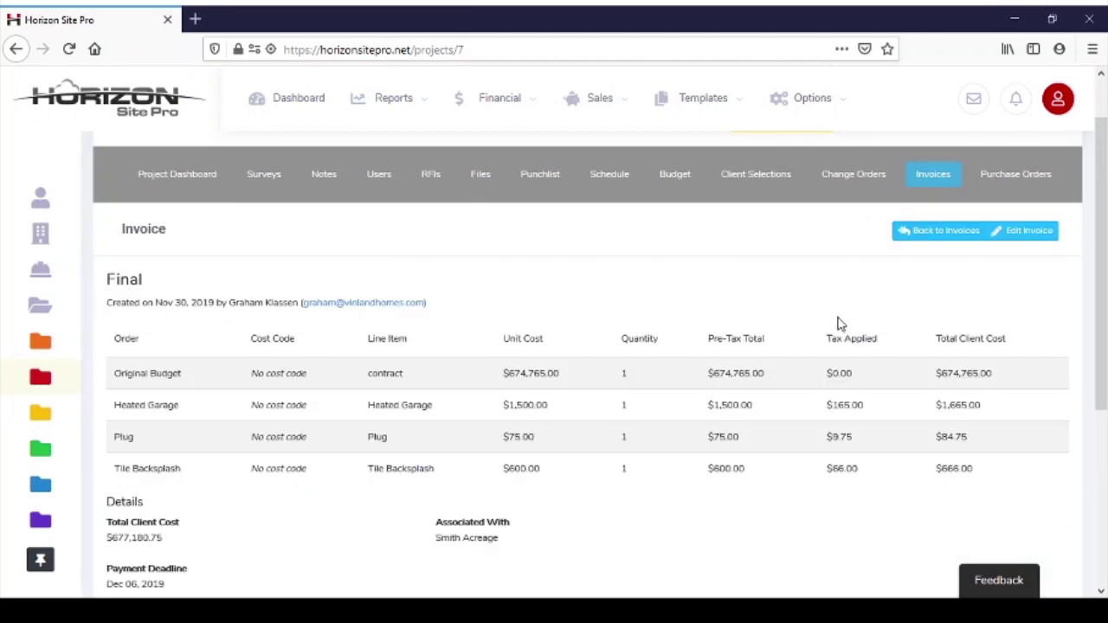
scroll(836, 322, "down", 2)
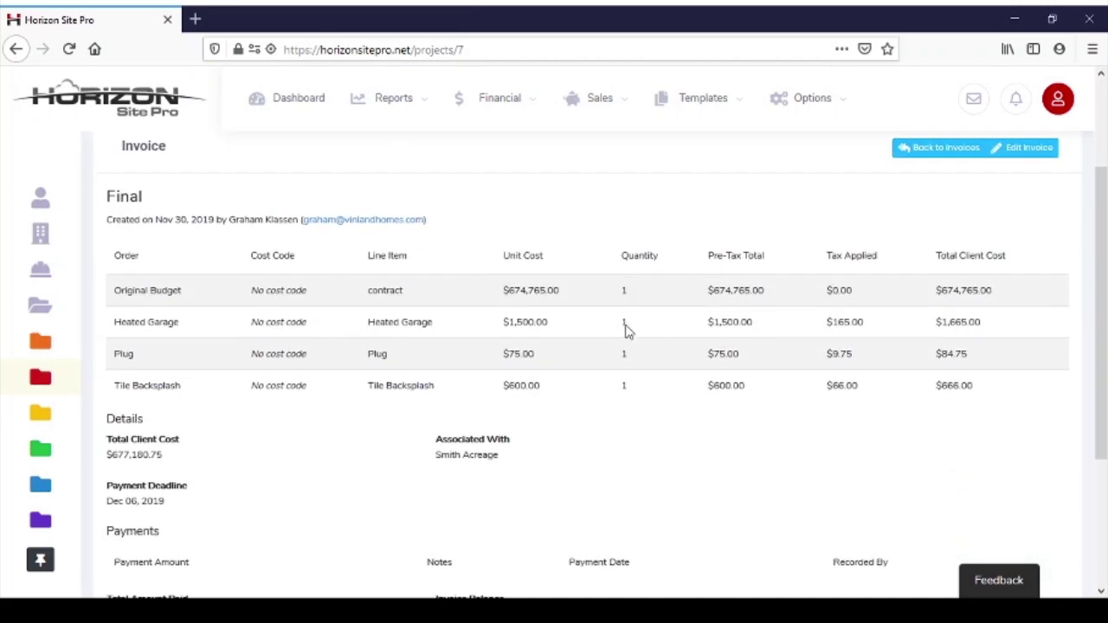
scroll(376, 323, "down", 2)
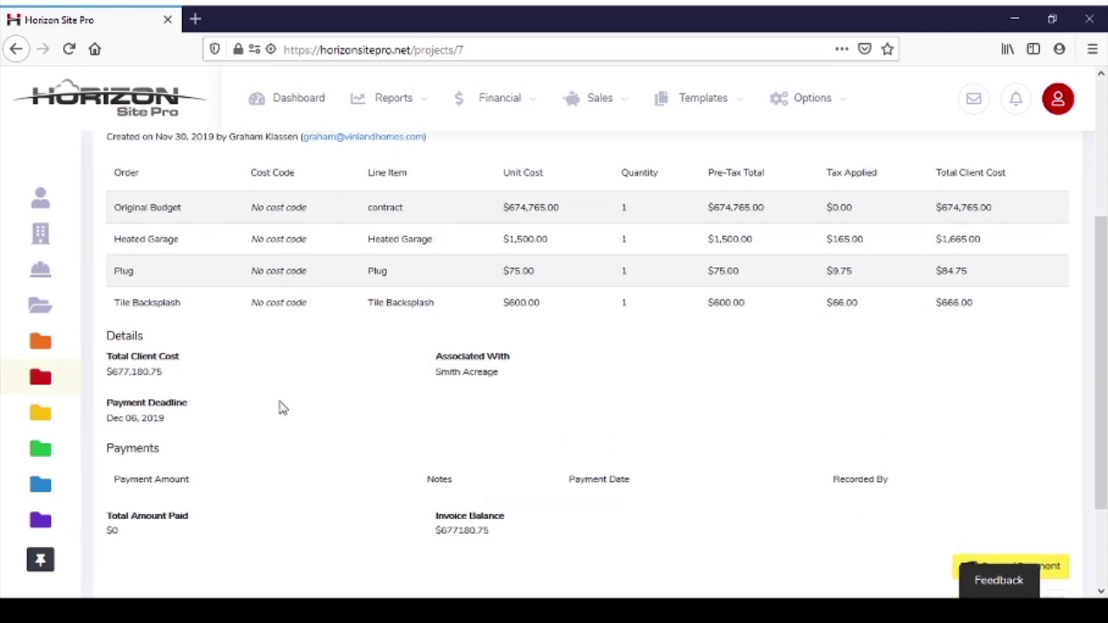
scroll(280, 406, "down", 3)
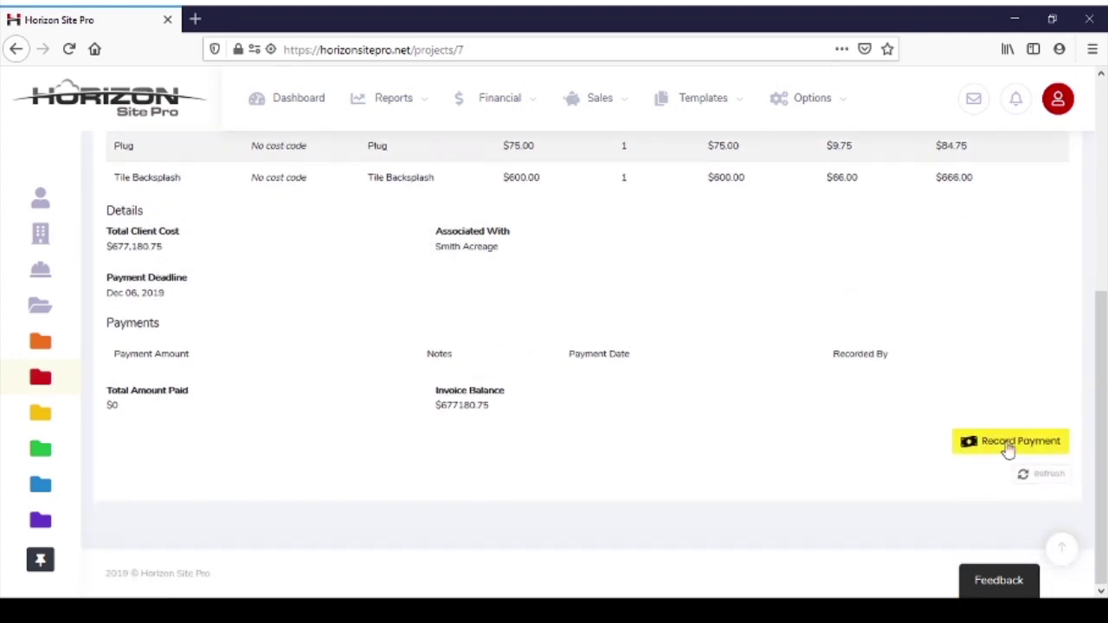
scroll(887, 444, "up", 6)
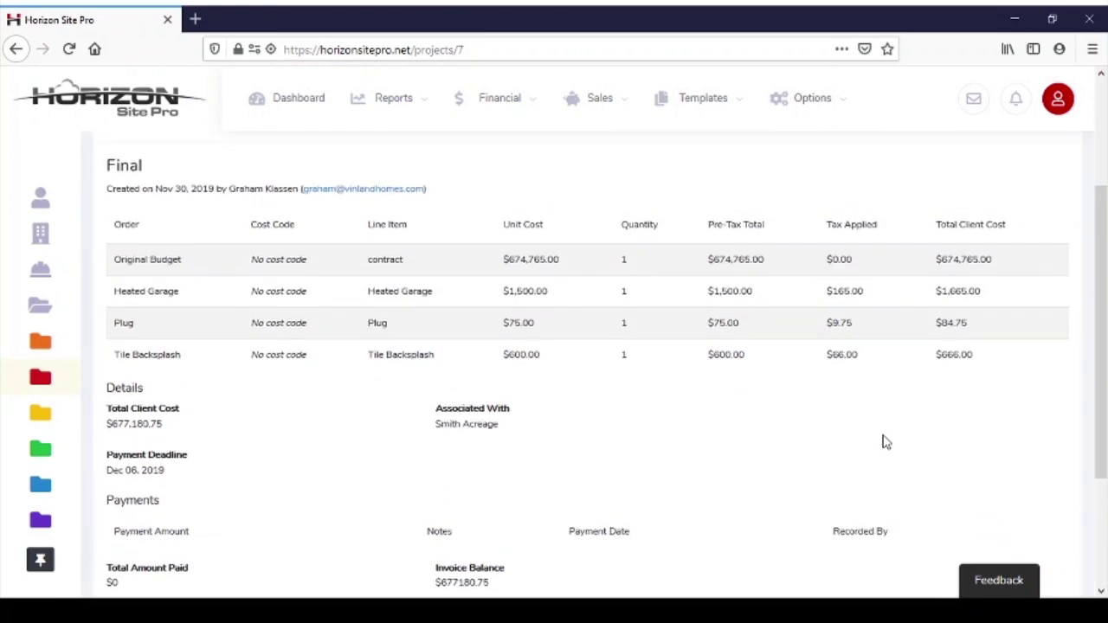
left_click(943, 189)
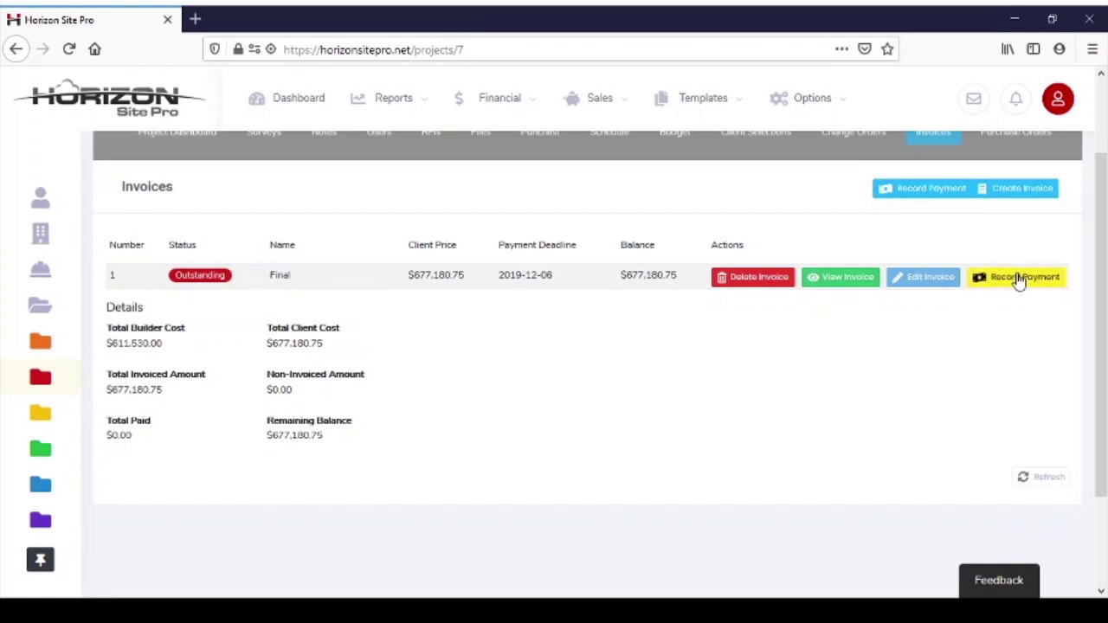
Open the Final invoice for editing, review its selected line items, and return to the invoice list without saving
left_click(922, 279)
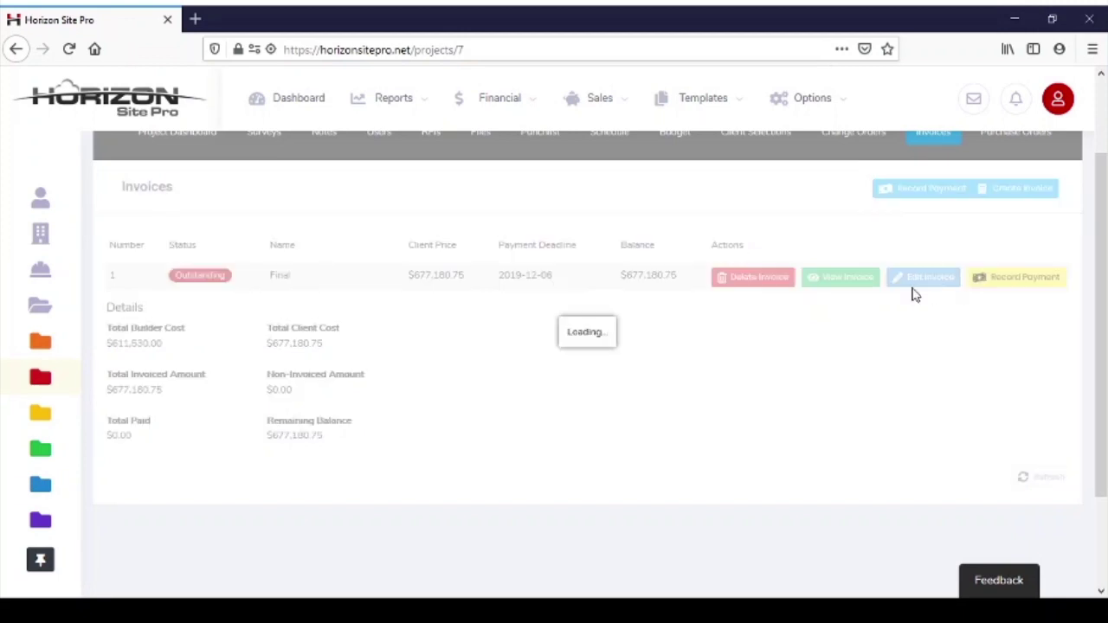
scroll(810, 375, "down", 2)
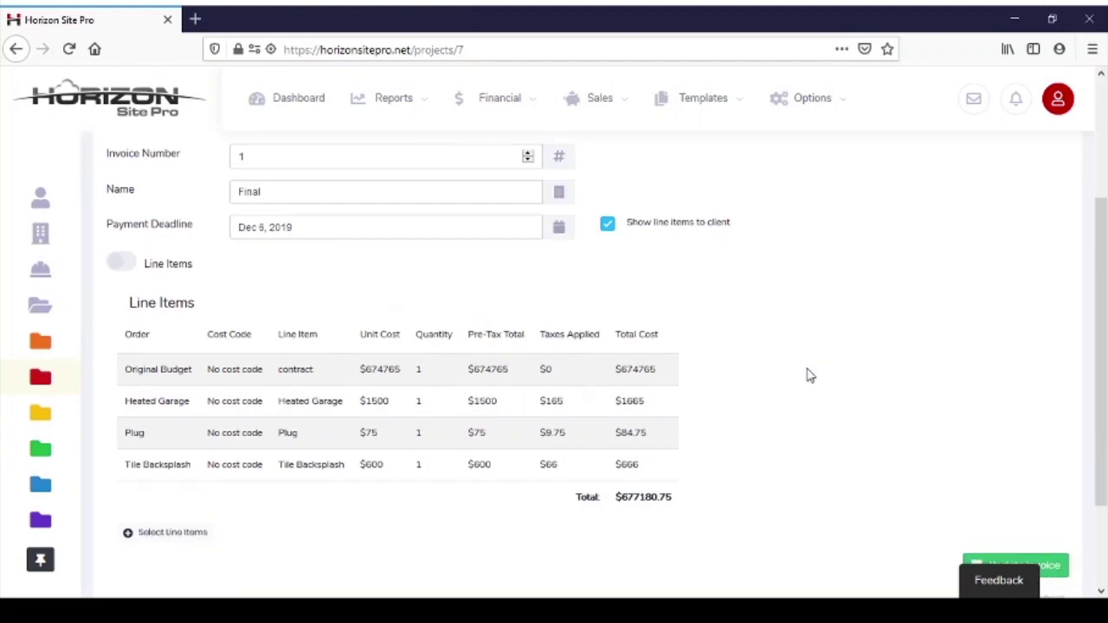
scroll(256, 349, "down", 2)
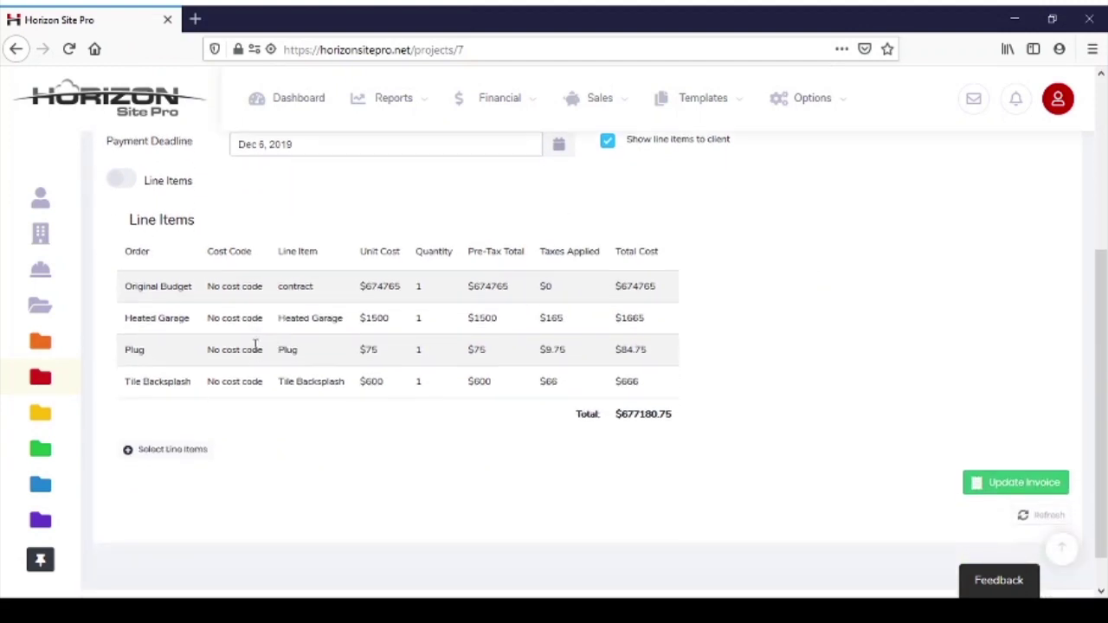
left_click(161, 454)
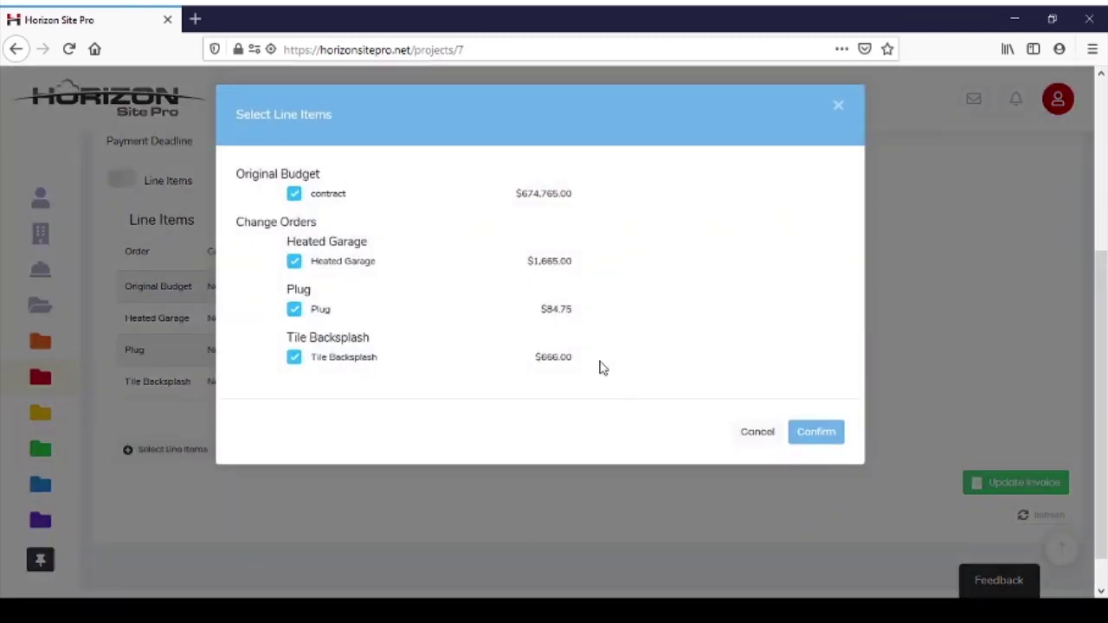
left_click(807, 440)
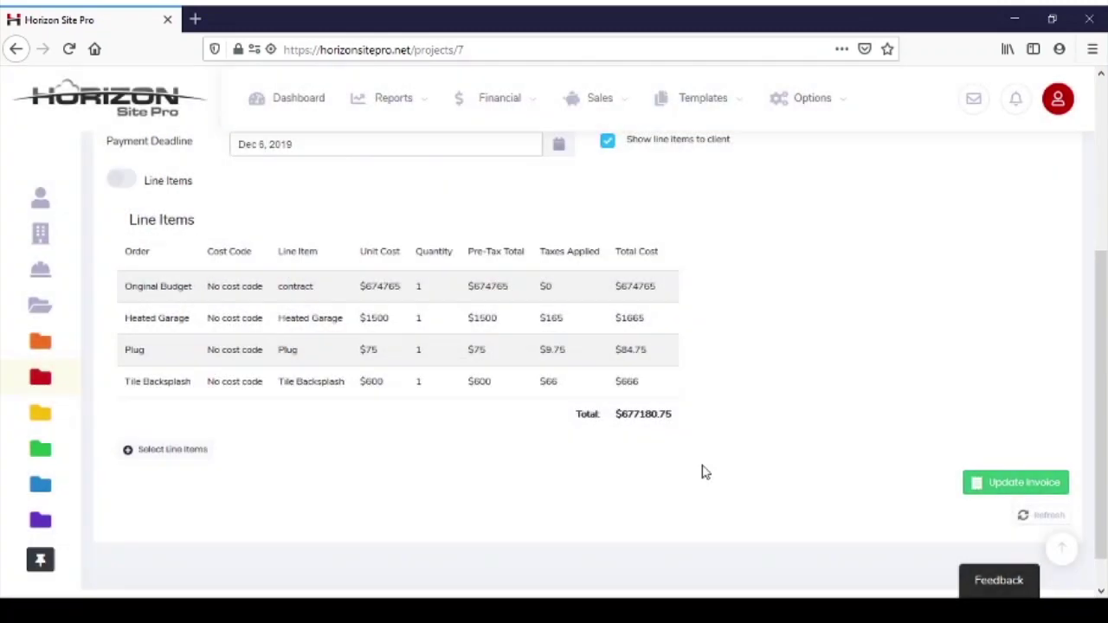
scroll(864, 414, "up", 2)
left_click(937, 191)
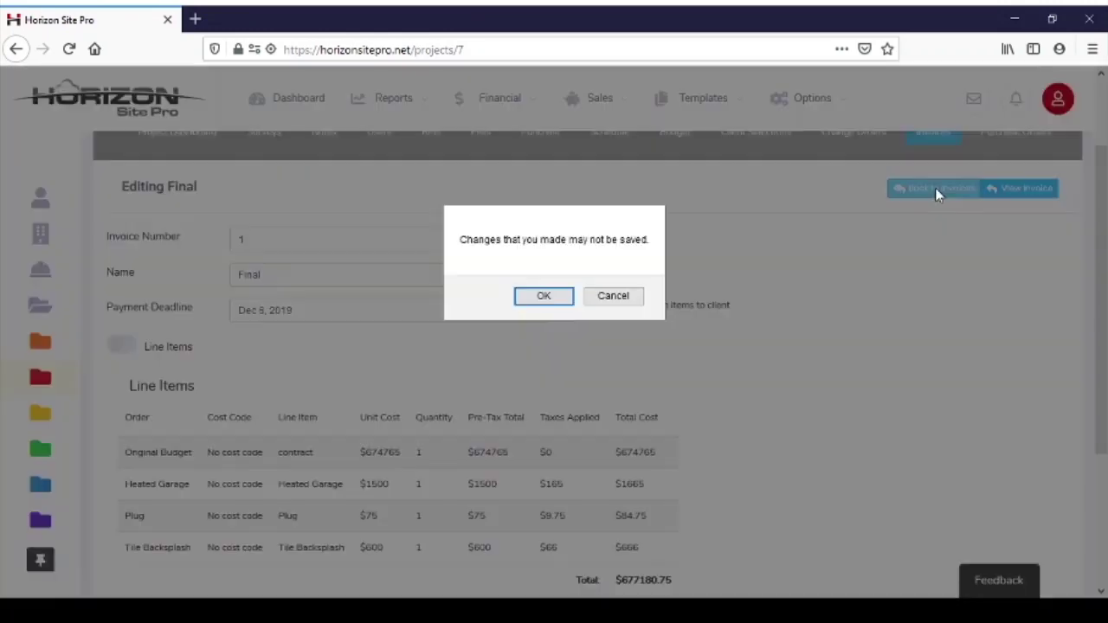
left_click(554, 301)
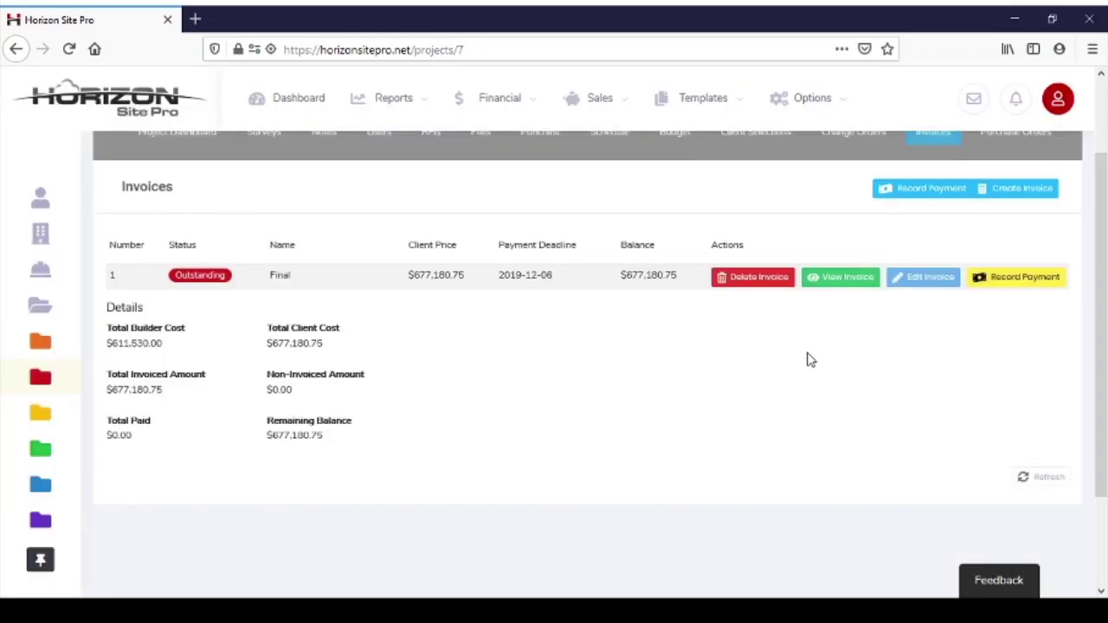
Record a payment of 50000 against invoice 1 - Final, add a short note, and save the payment
left_click(1025, 279)
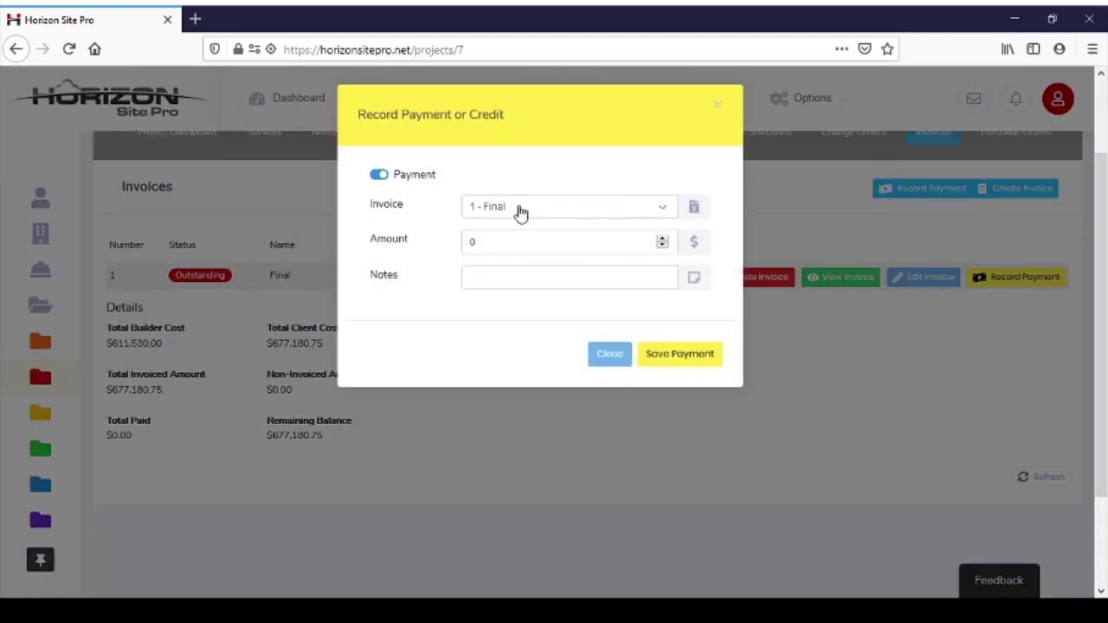
left_click(520, 212)
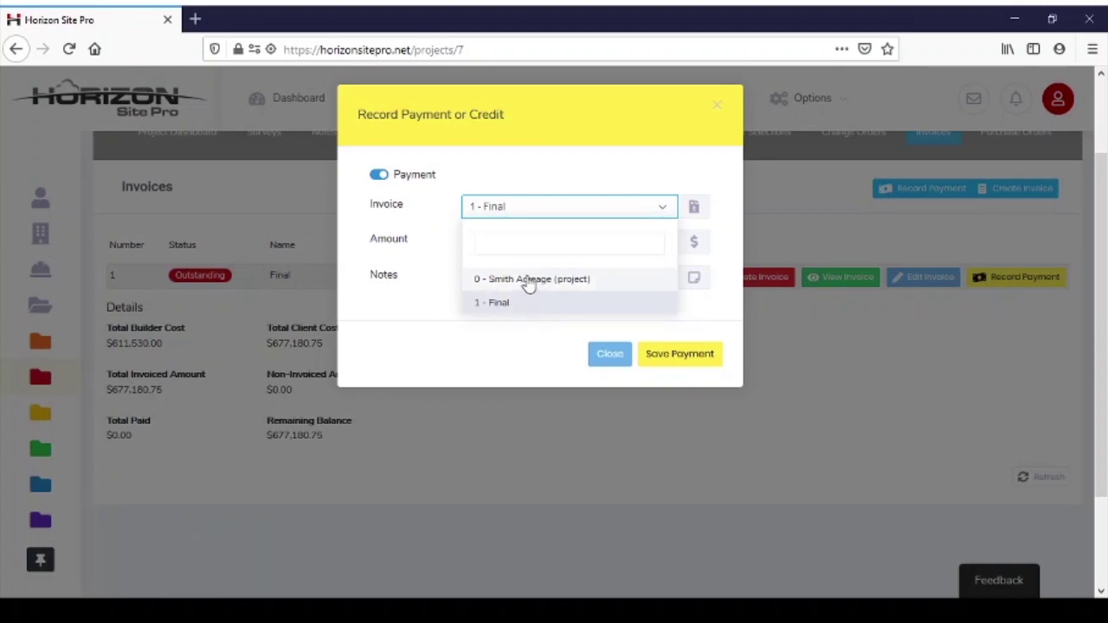
left_click(502, 305)
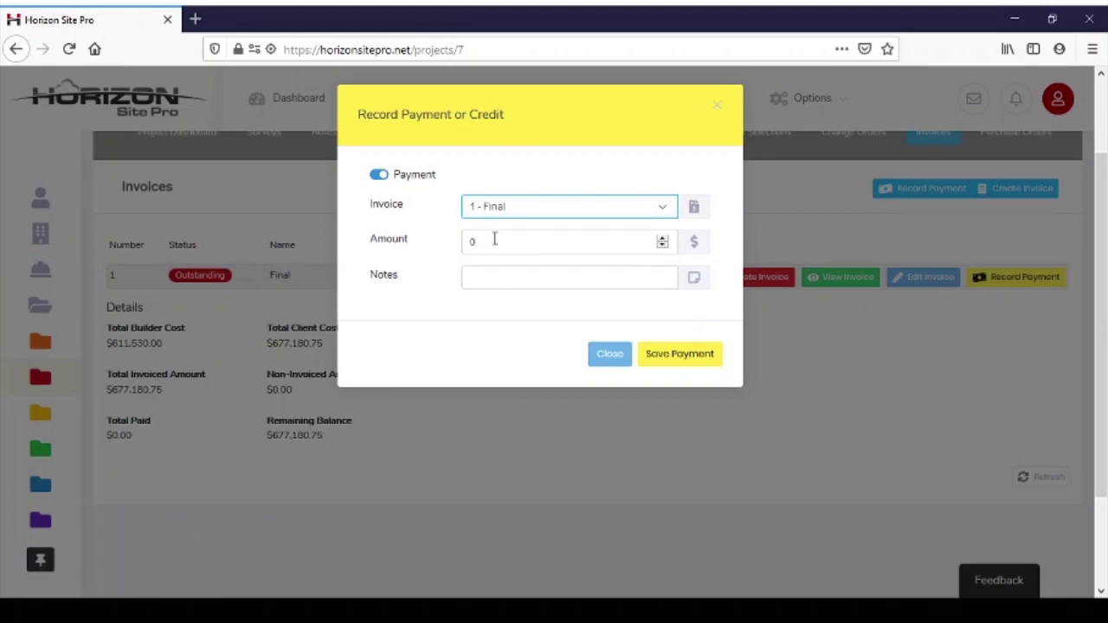
left_click_drag(498, 243, 463, 243)
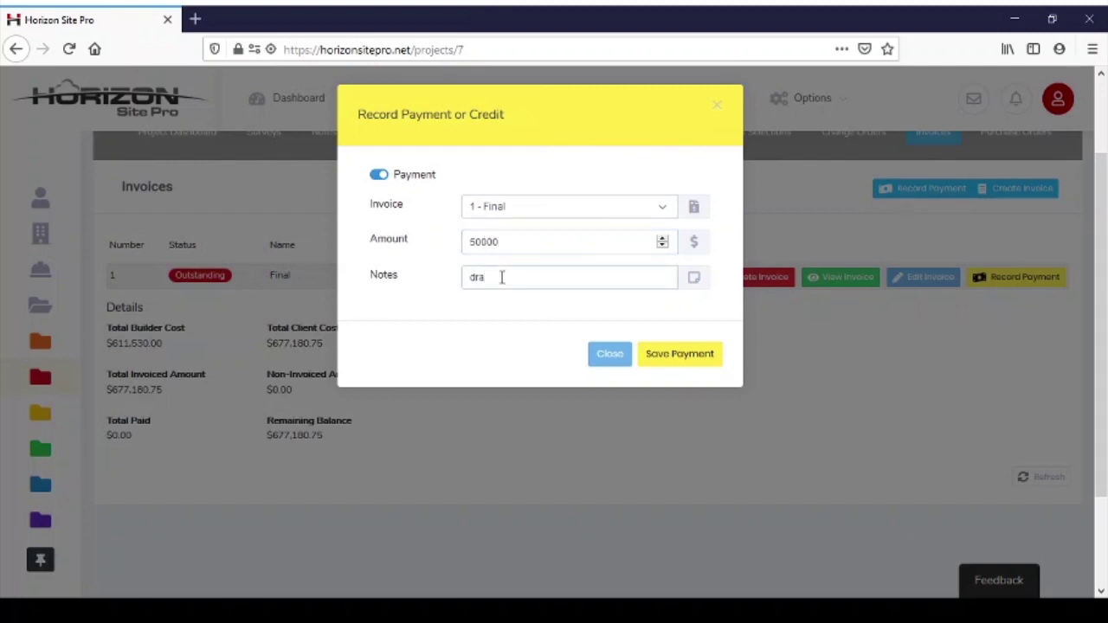
left_click(674, 359)
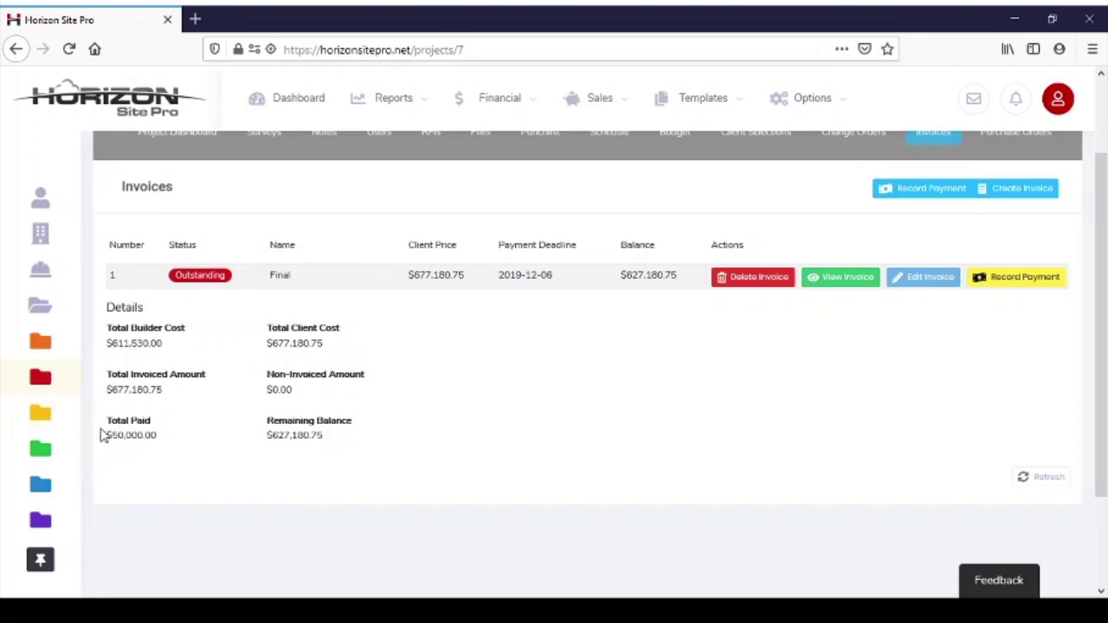
Review the project's total paid, remaining balance, total invoiced amount and non-invoiced amount in the invoice details
left_click_drag(111, 434, 159, 434)
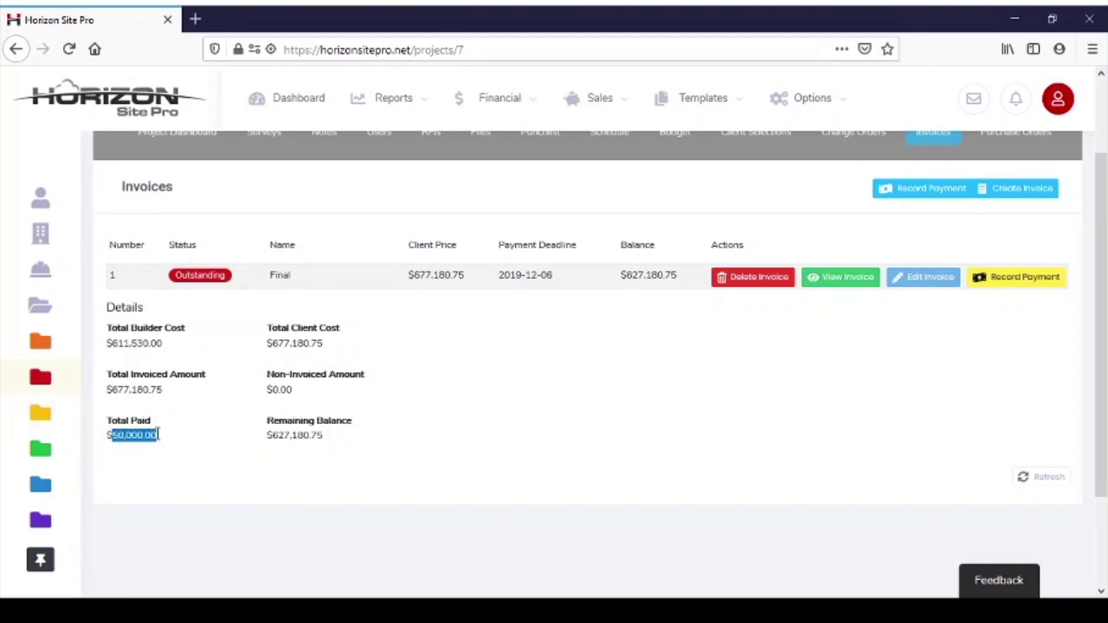
left_click_drag(273, 434, 326, 446)
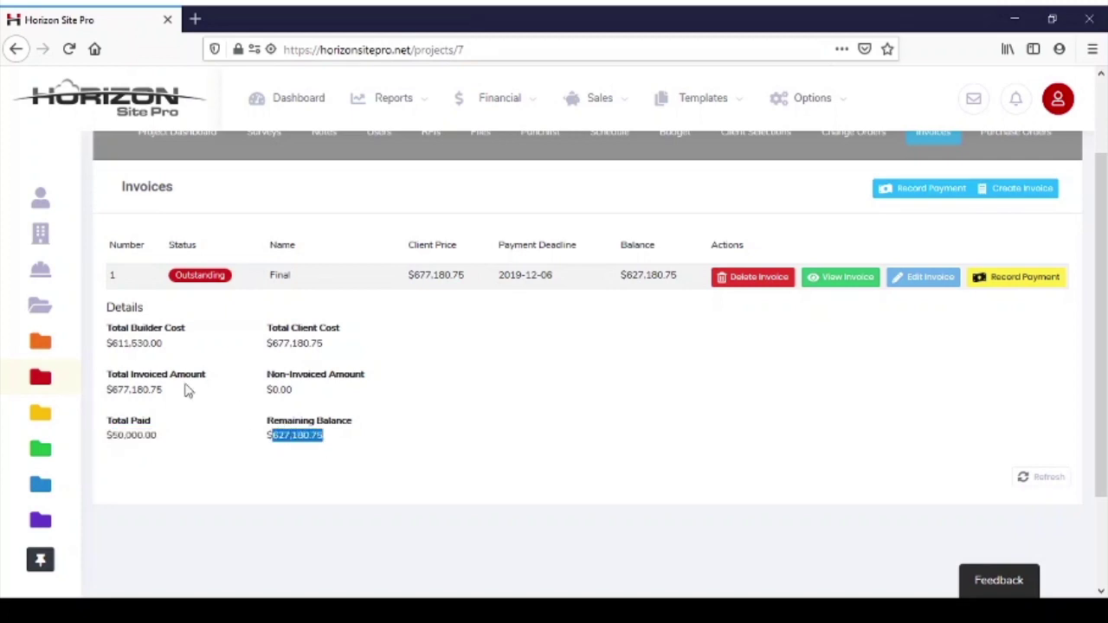
left_click_drag(113, 390, 165, 398)
left_click_drag(273, 389, 295, 396)
scroll(347, 424, "up", 2)
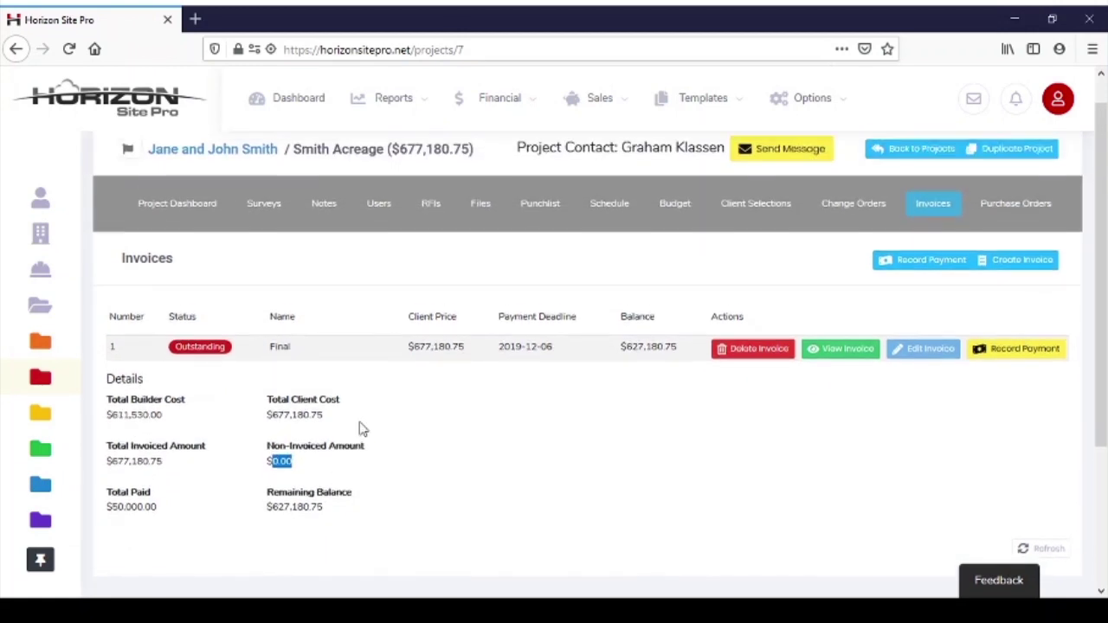
left_click(680, 223)
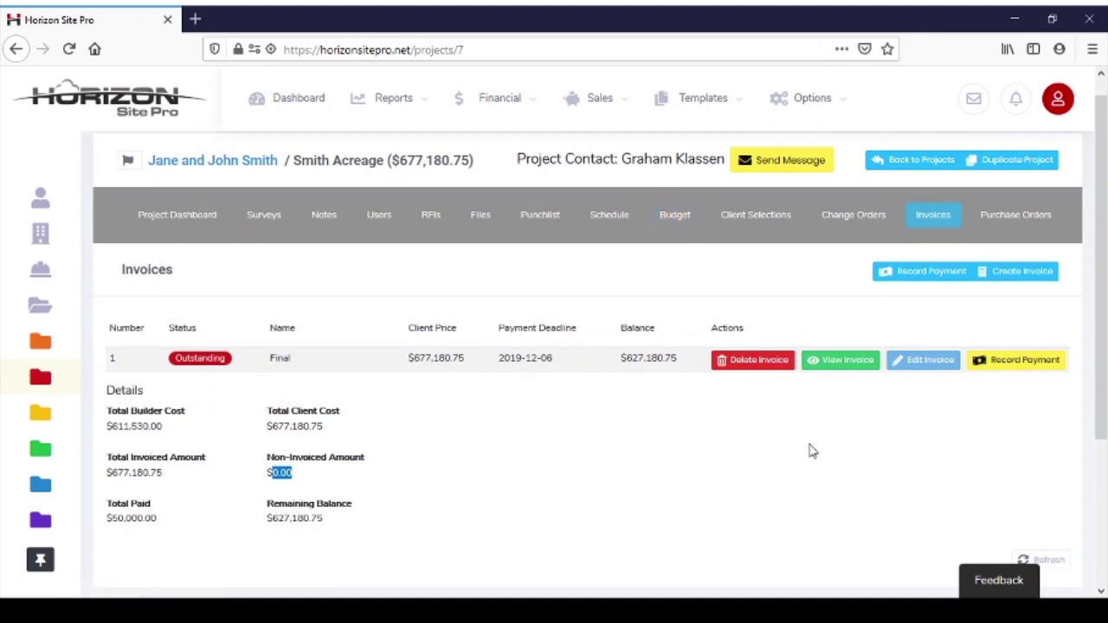